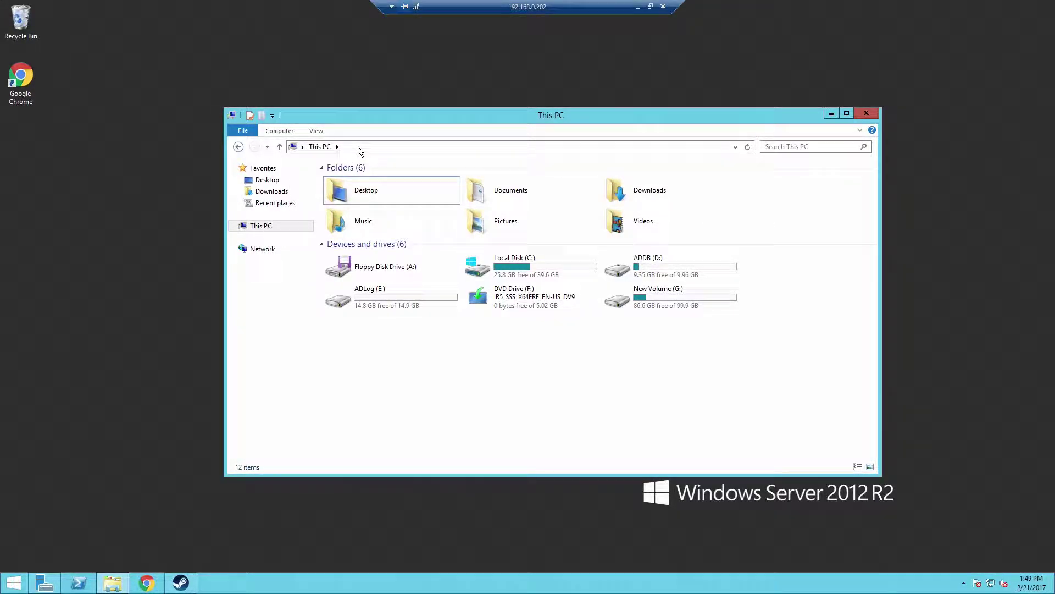
Step: Open the Start button's power-user menu of Windows administration shortcuts
right_click(259, 226)
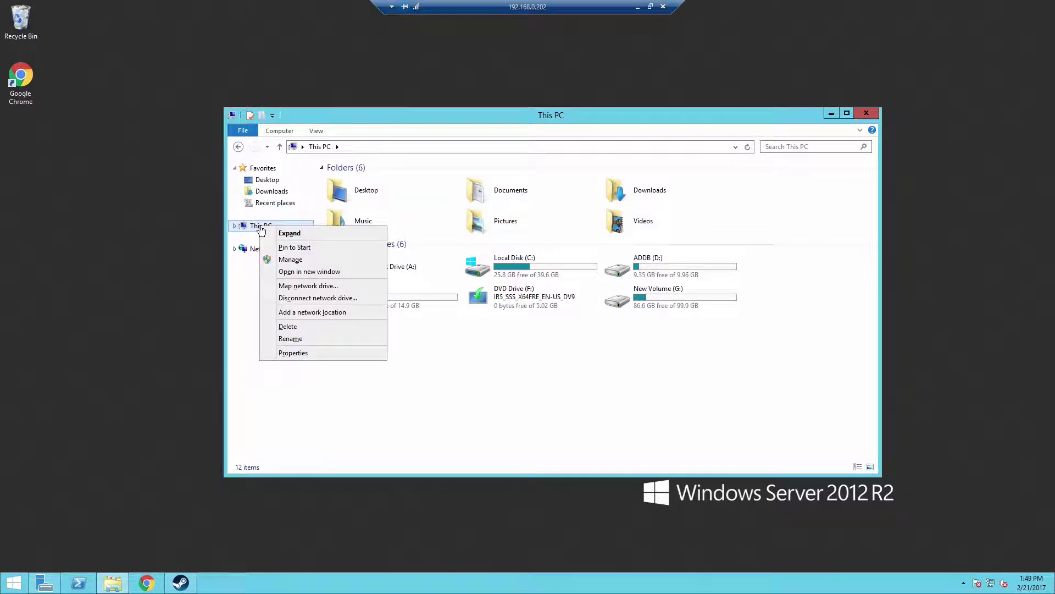
click(183, 237)
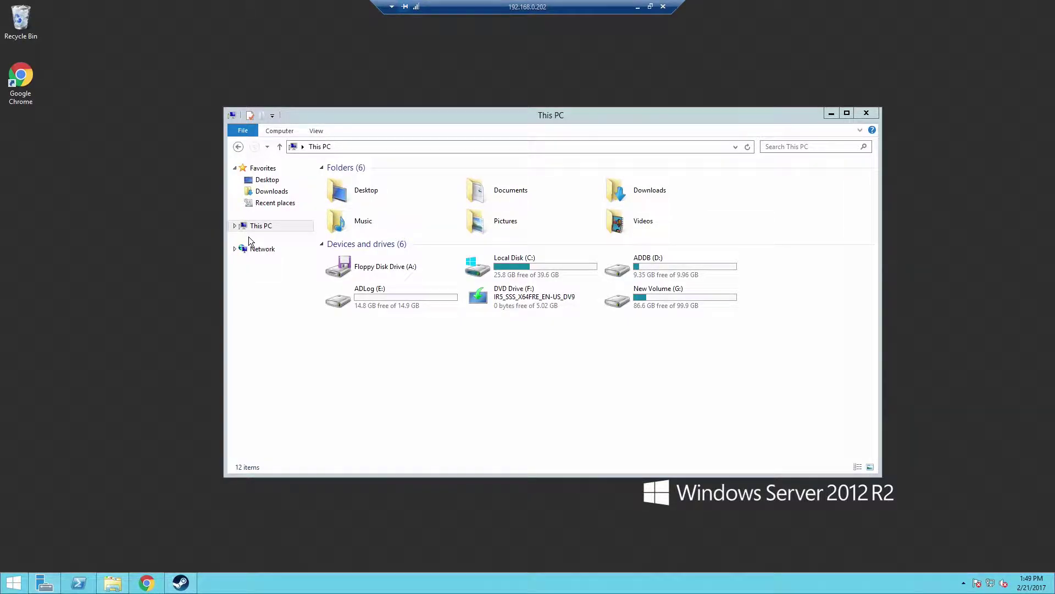
right_click(14, 587)
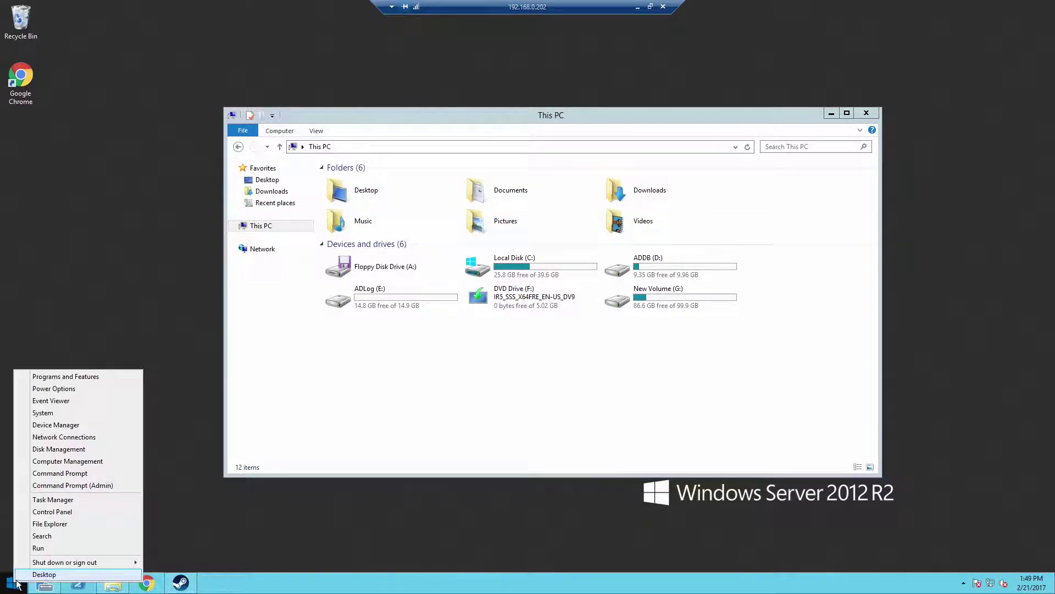
Step: Launch Computer Management, show Disk Management, and select Disk 4's 40 GB unallocated space
click(62, 460)
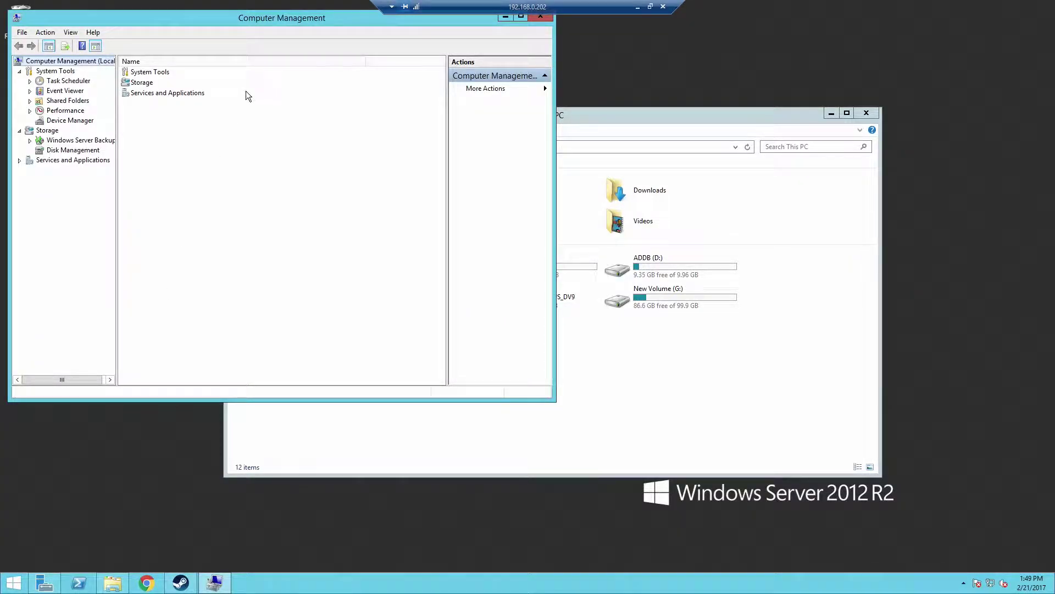
drag(256, 19, 678, 117)
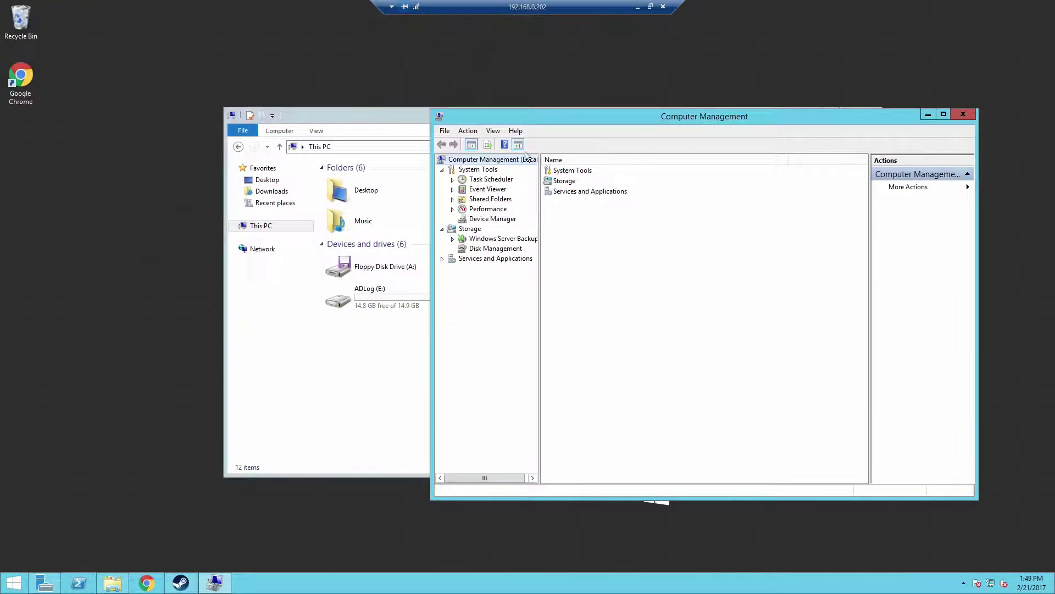
click(496, 249)
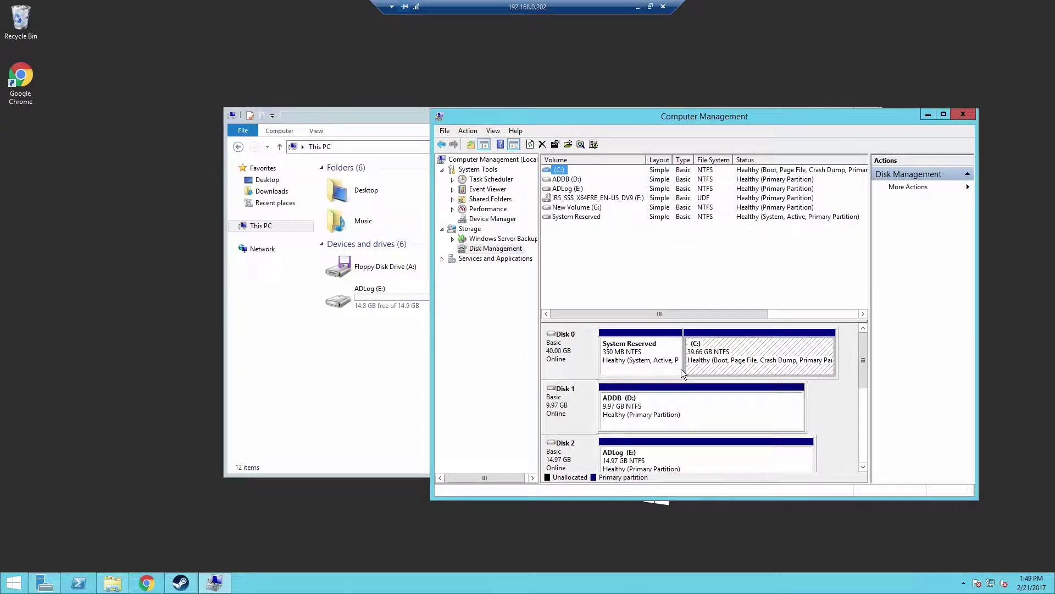
scroll(681, 368, right, 2)
drag(865, 352, 837, 413)
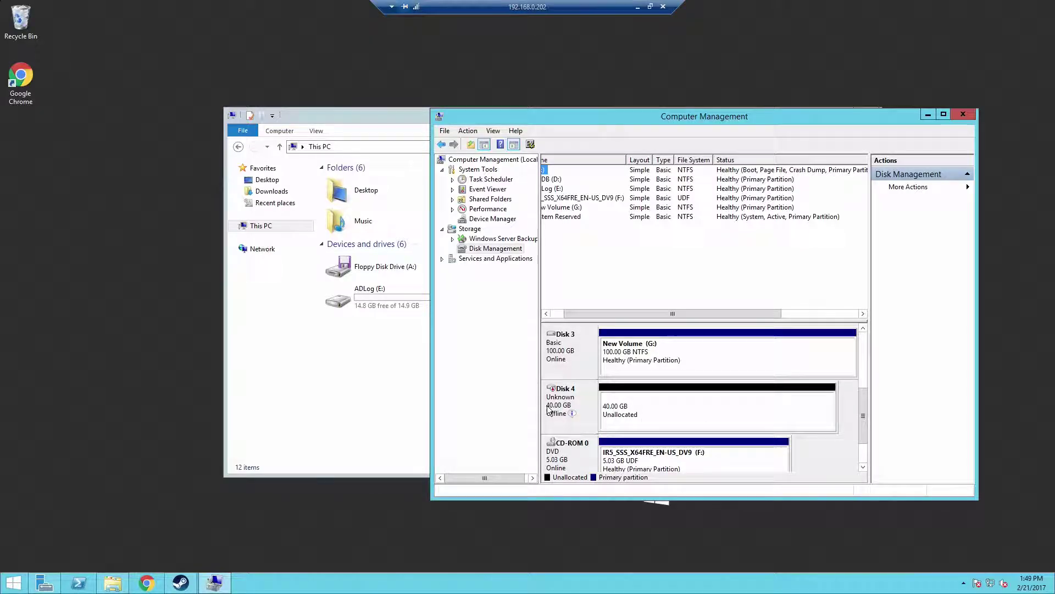
click(708, 409)
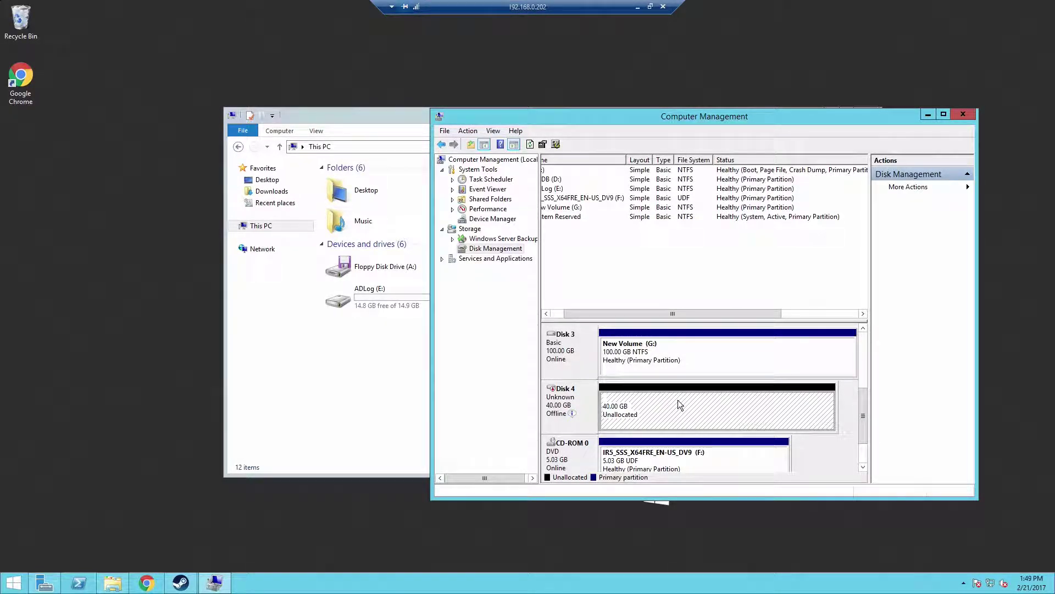
Step: Bring Disk 4 online, then initialize it with the MBR partition style
right_click(562, 396)
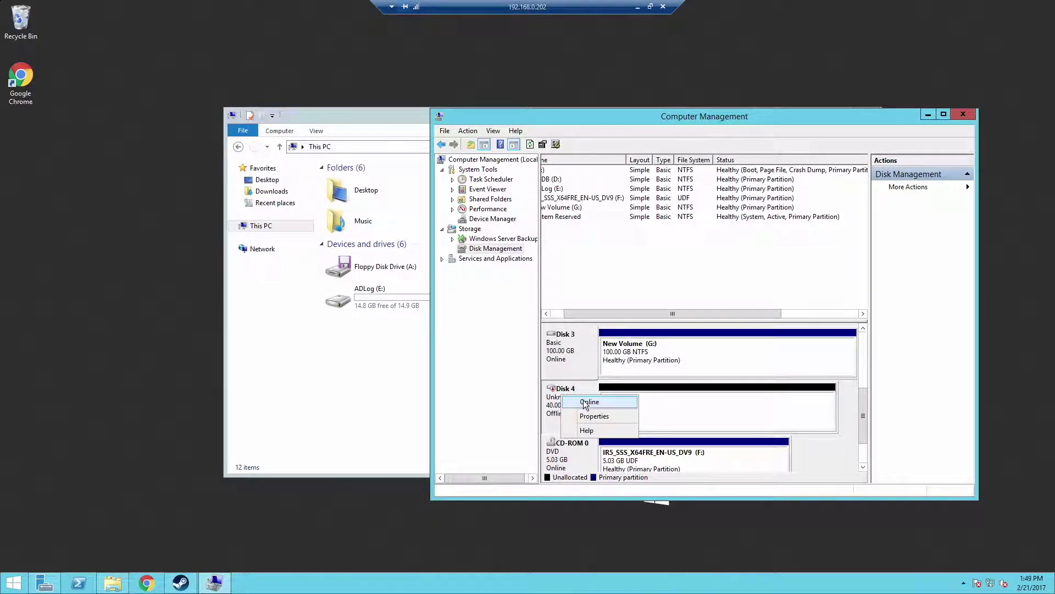
click(584, 403)
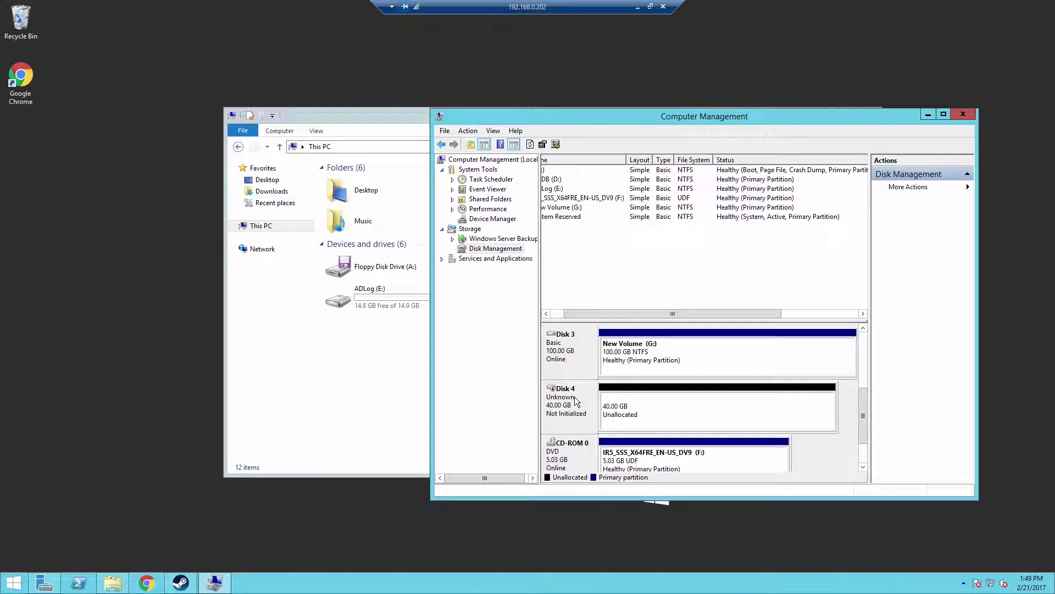
right_click(575, 398)
click(606, 405)
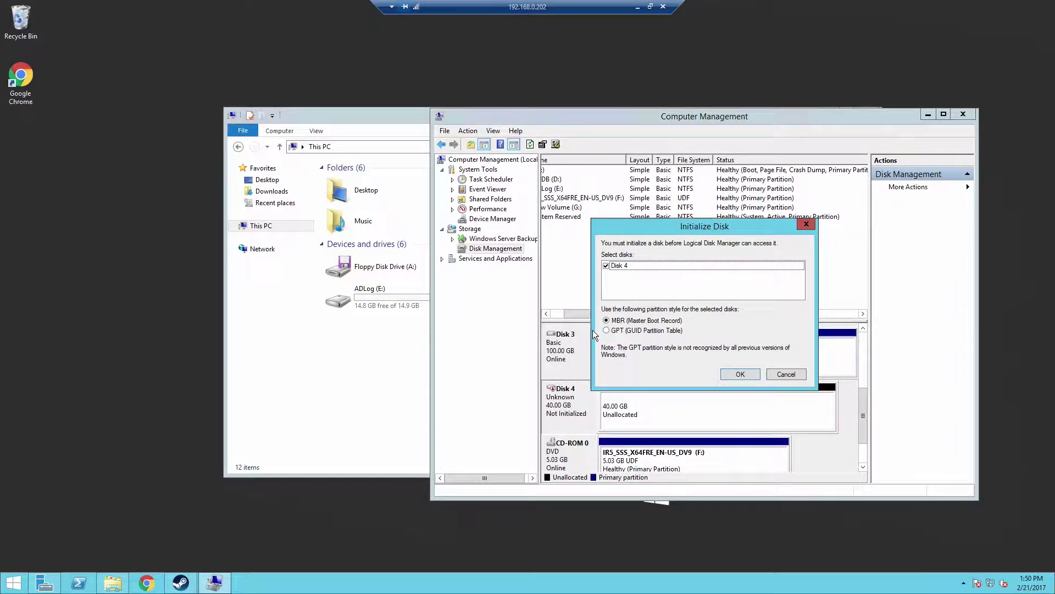
click(732, 374)
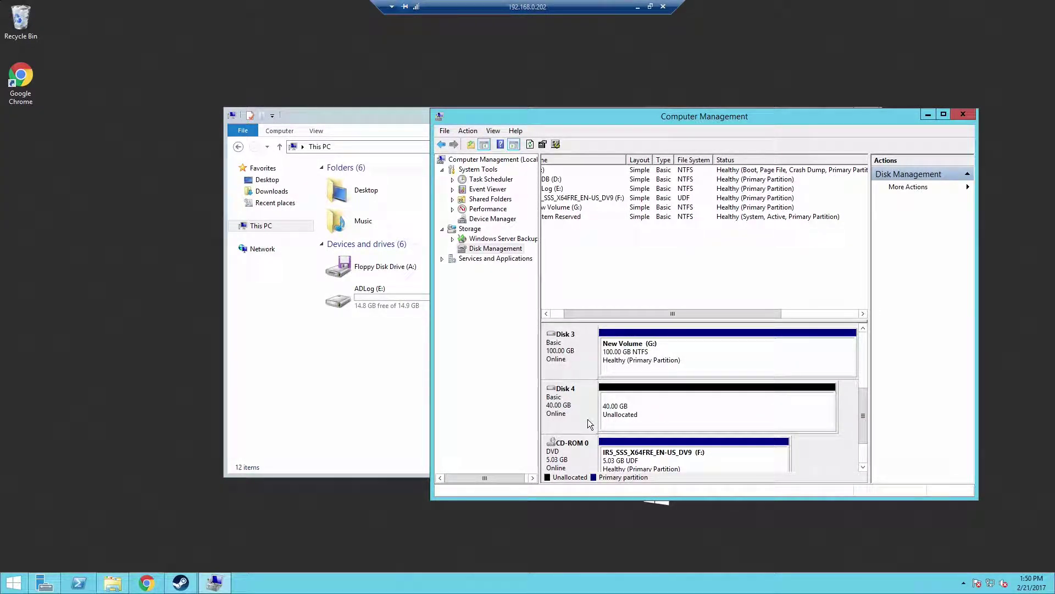
Step: Start the New Simple Volume Wizard on Disk 4's unallocated space
click(345, 378)
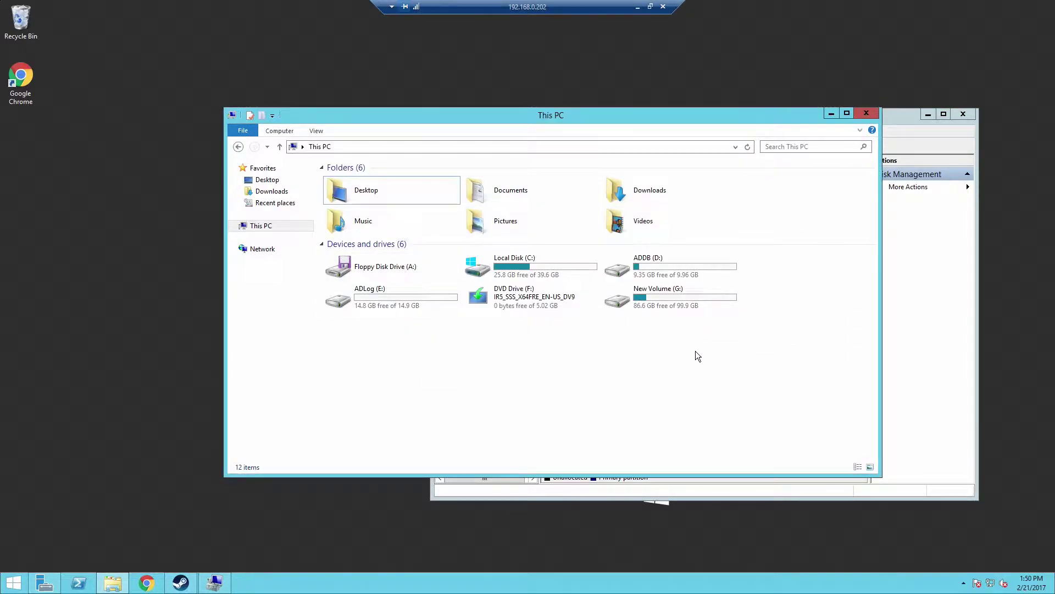
click(928, 275)
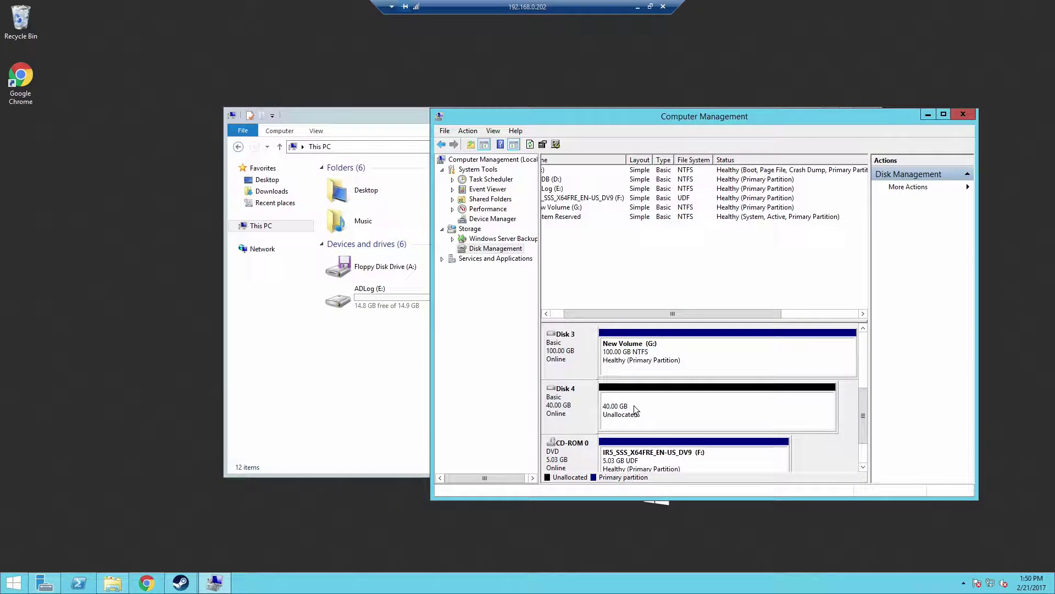
right_click(662, 407)
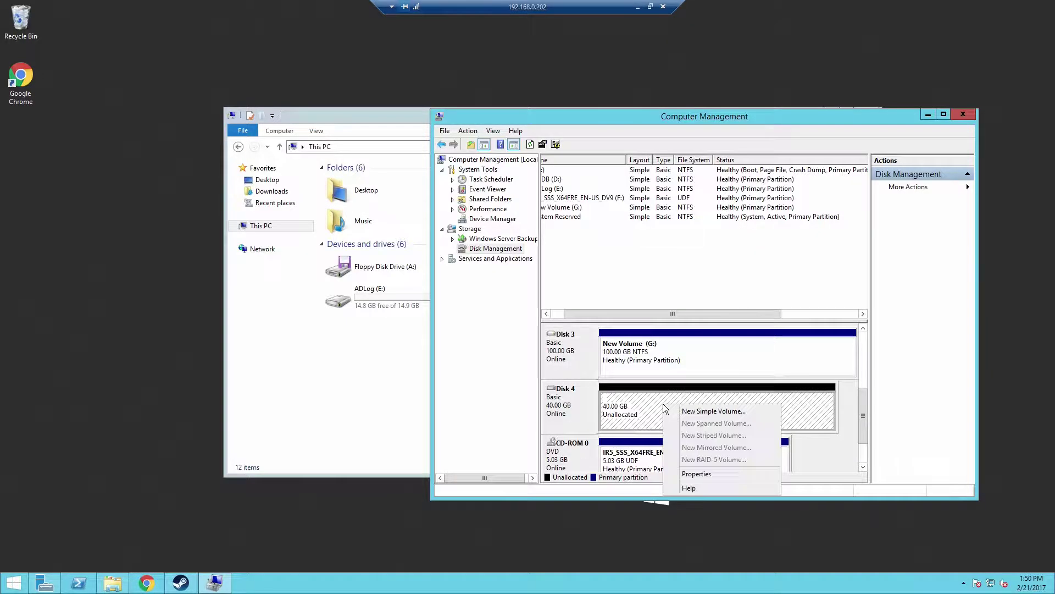
click(694, 411)
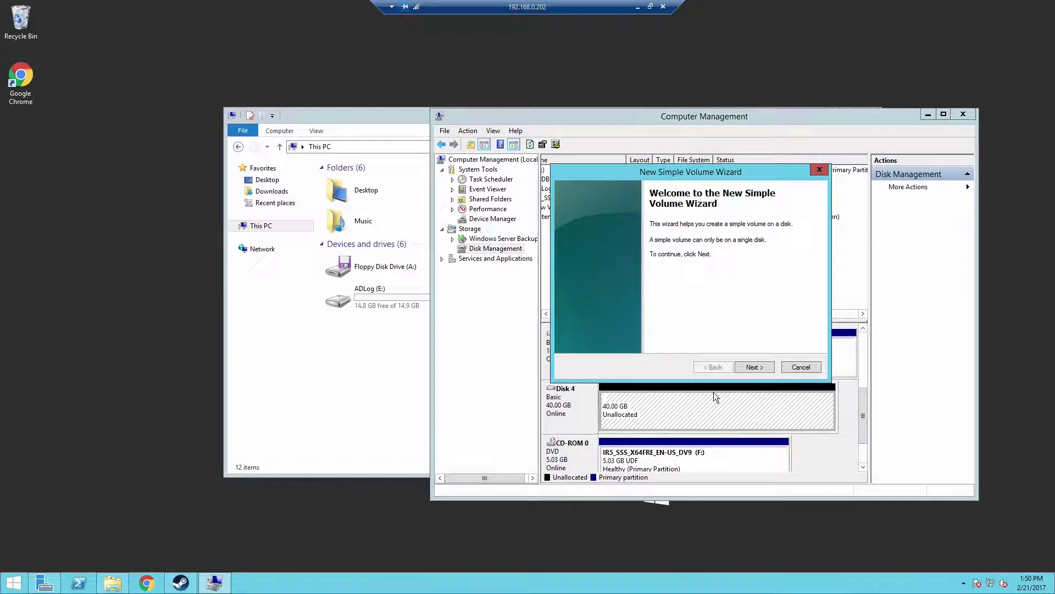
Step: Create a full-size volume with drive letter H, NTFS quick format, labelled New Volume
click(758, 367)
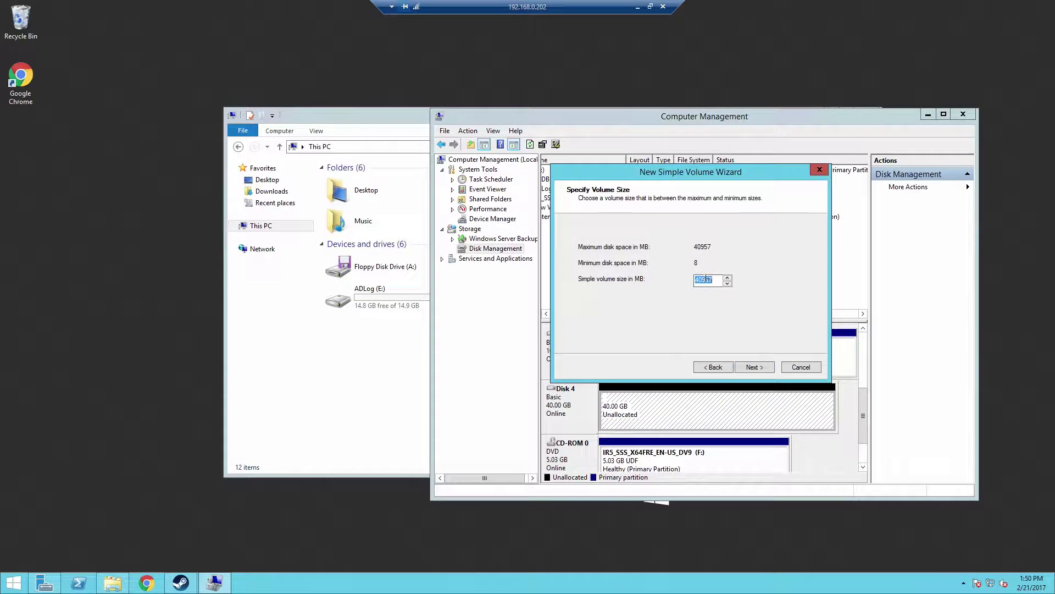
click(753, 367)
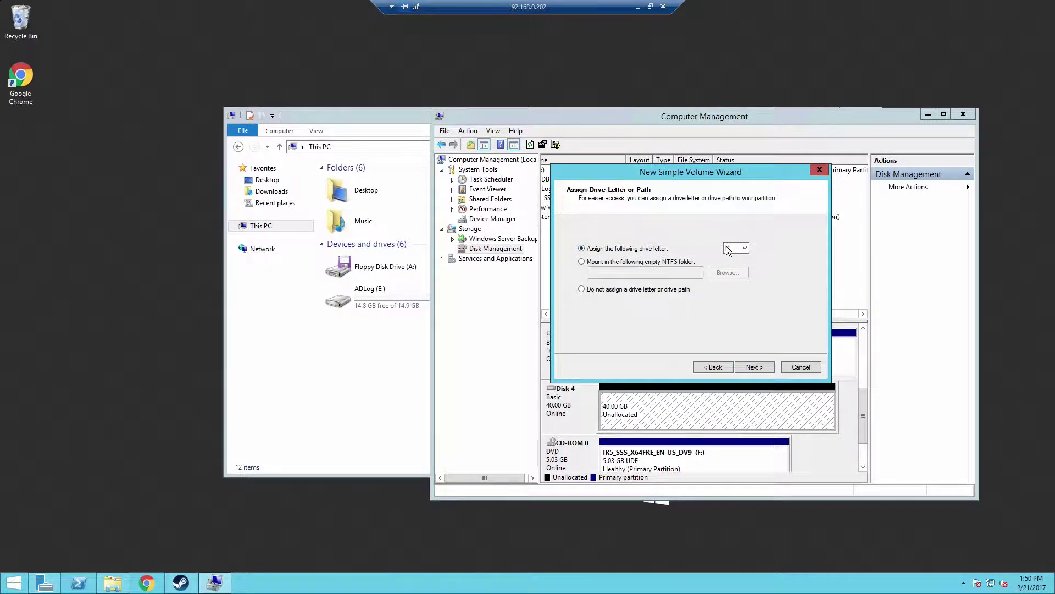
click(620, 262)
click(600, 248)
click(755, 367)
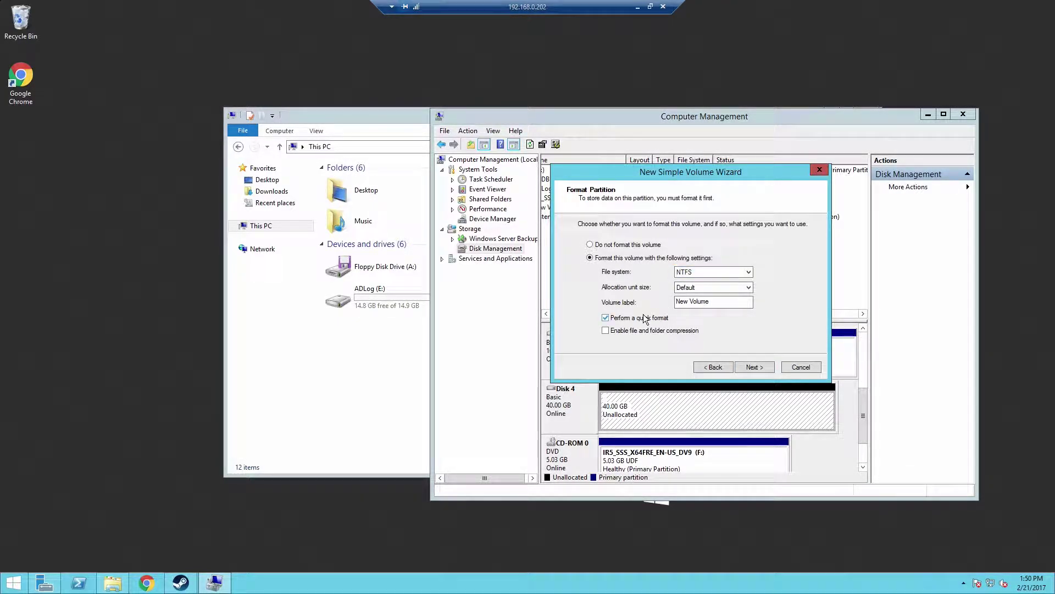
click(768, 370)
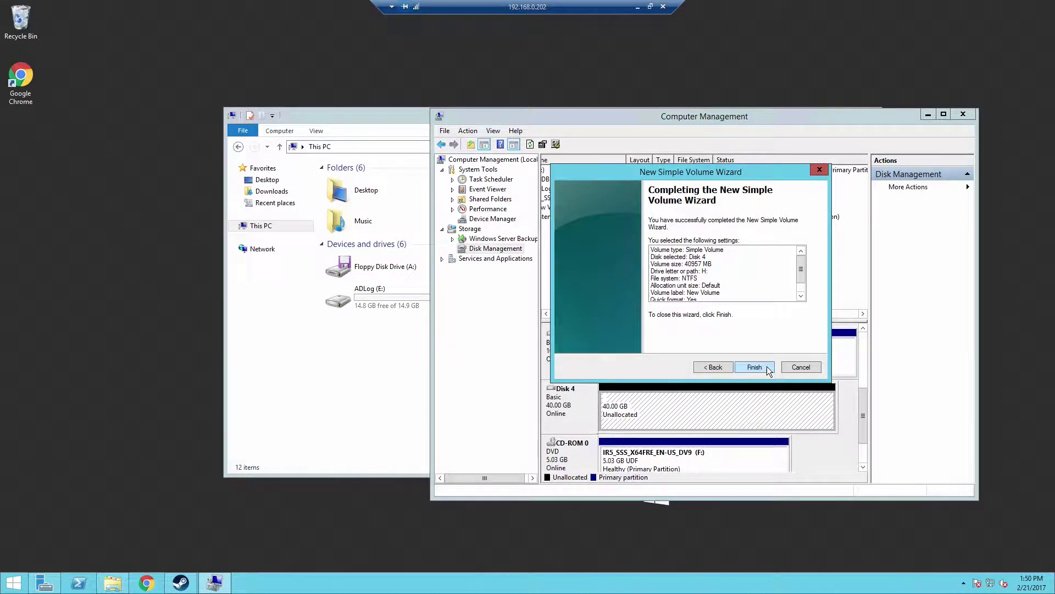
click(754, 367)
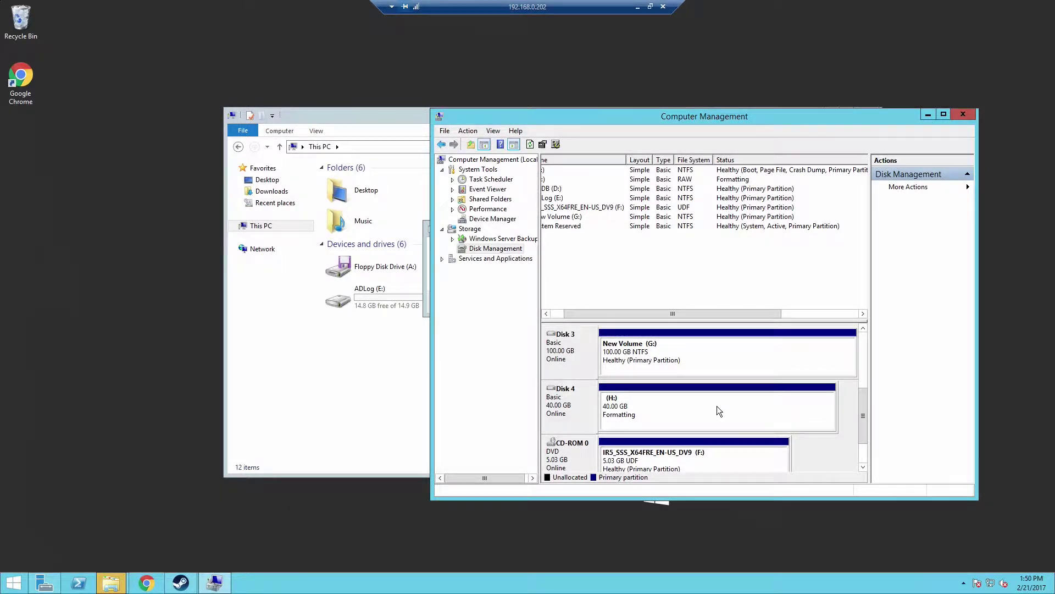
Step: Cancel the extra 'format drive H:' prompt and let New Volume (H:) finish formatting
drag(666, 116, 769, 139)
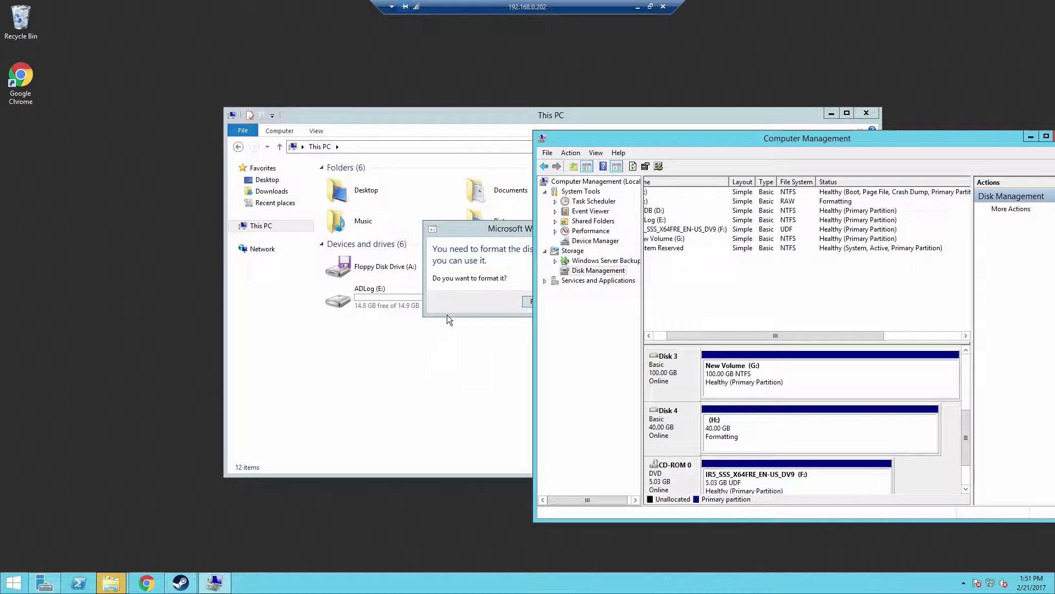
click(468, 304)
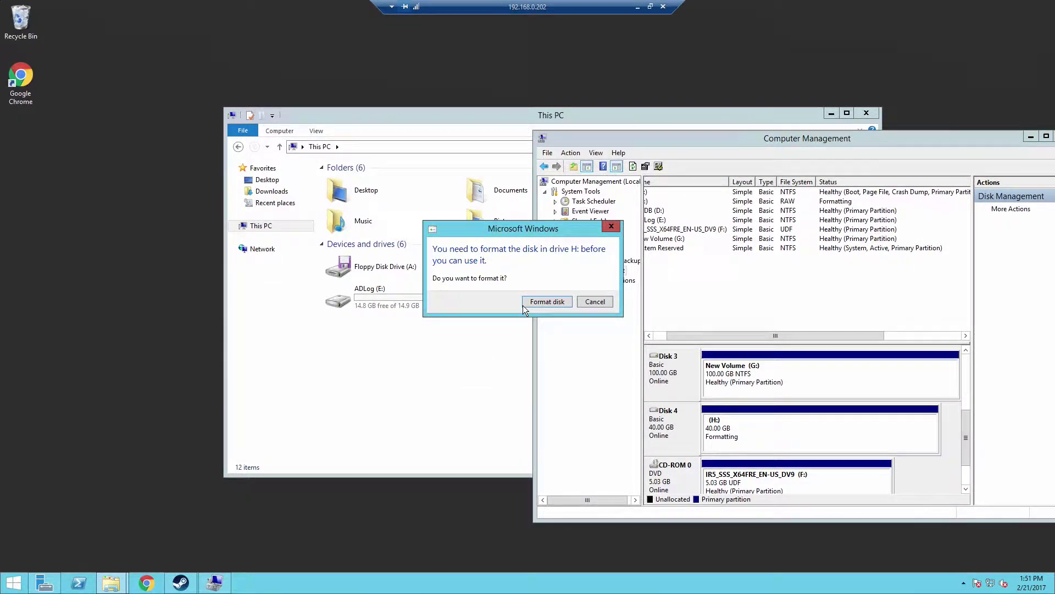
click(593, 302)
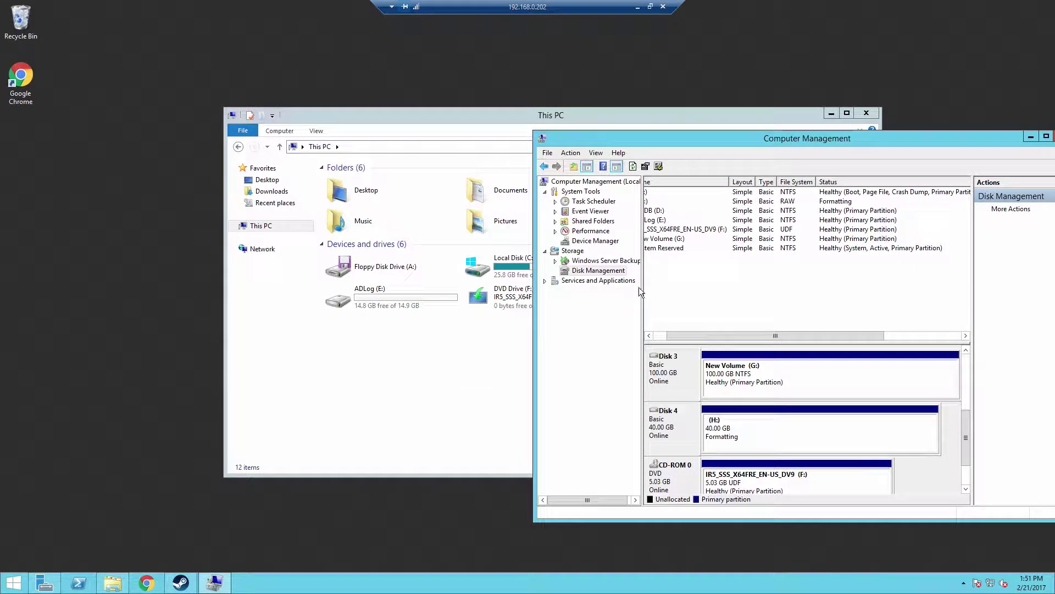
drag(782, 137, 536, 130)
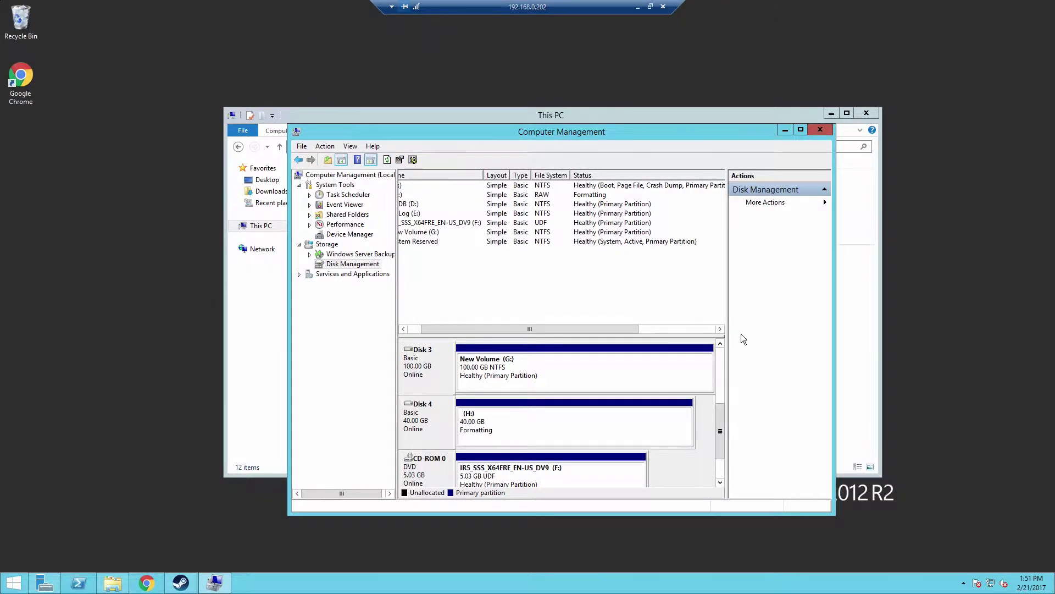
right_click(627, 424)
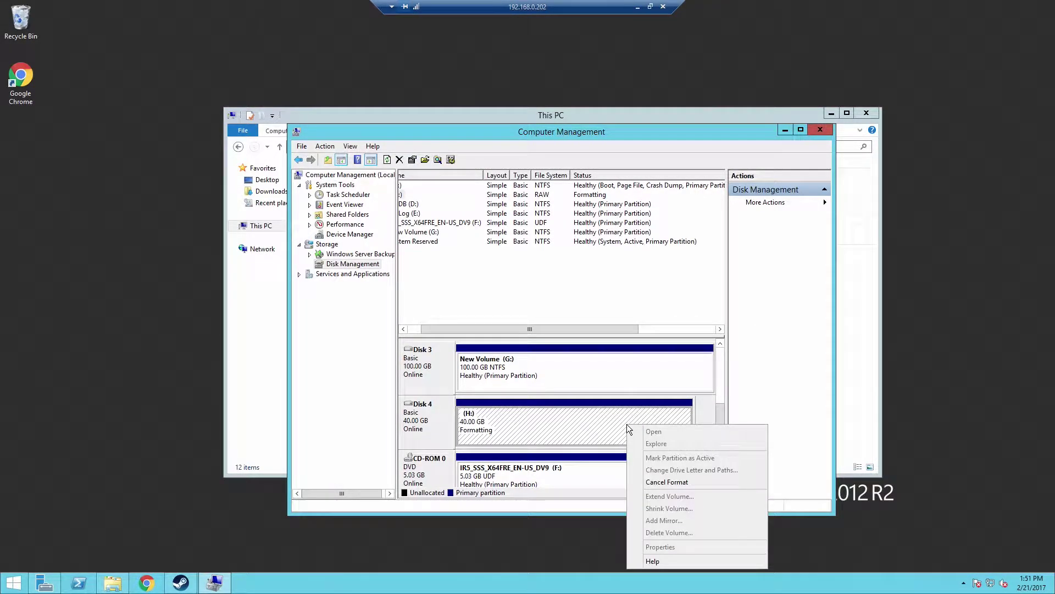
click(755, 377)
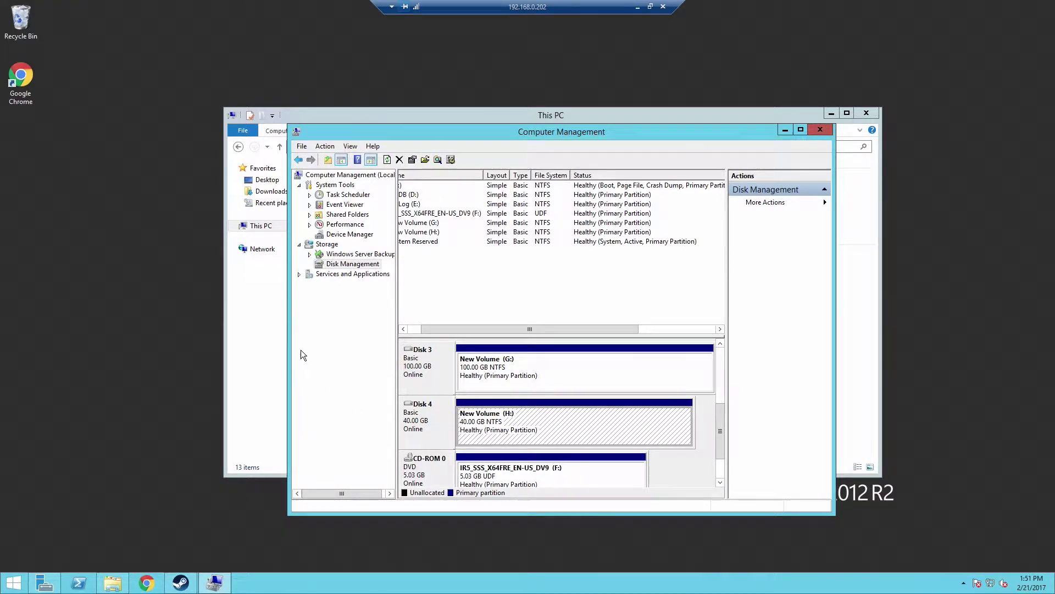
Step: Open New Volume (H:), add a folder named New folder, and close the window
click(269, 328)
double_click(397, 330)
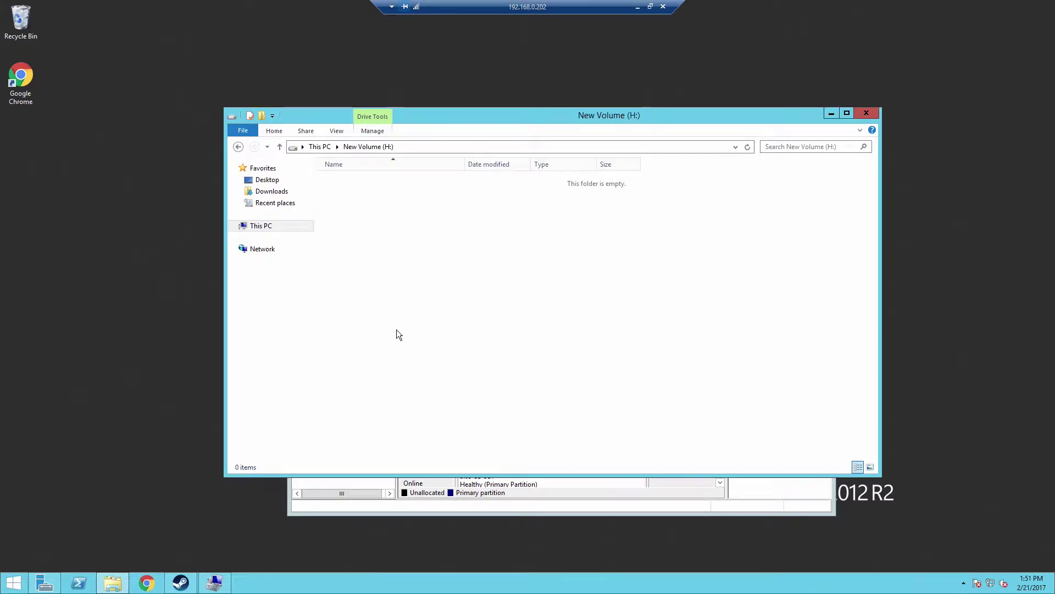
right_click(420, 223)
mouse_move(506, 337)
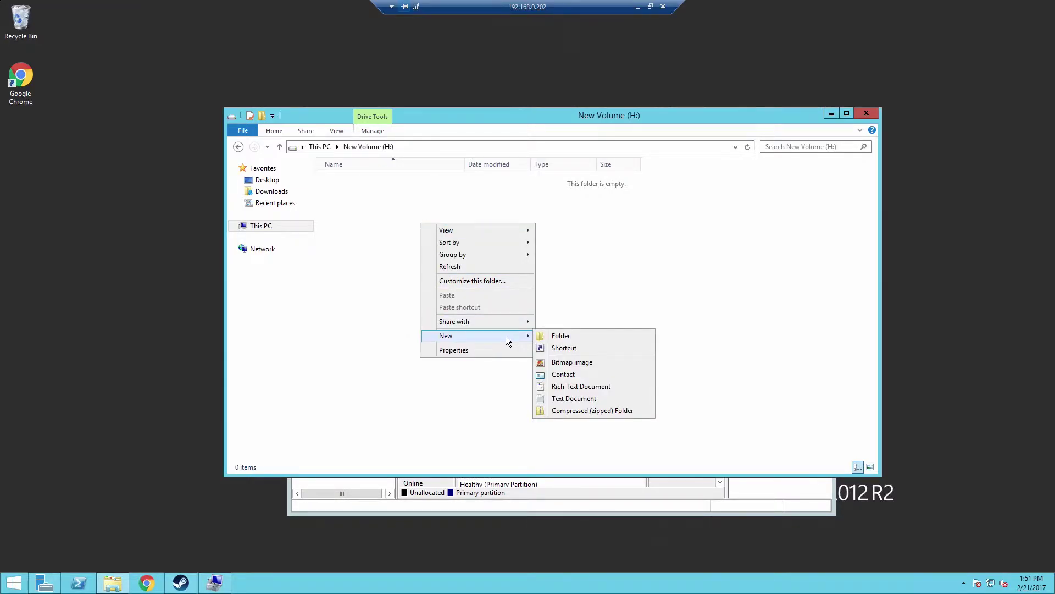
click(566, 337)
click(568, 343)
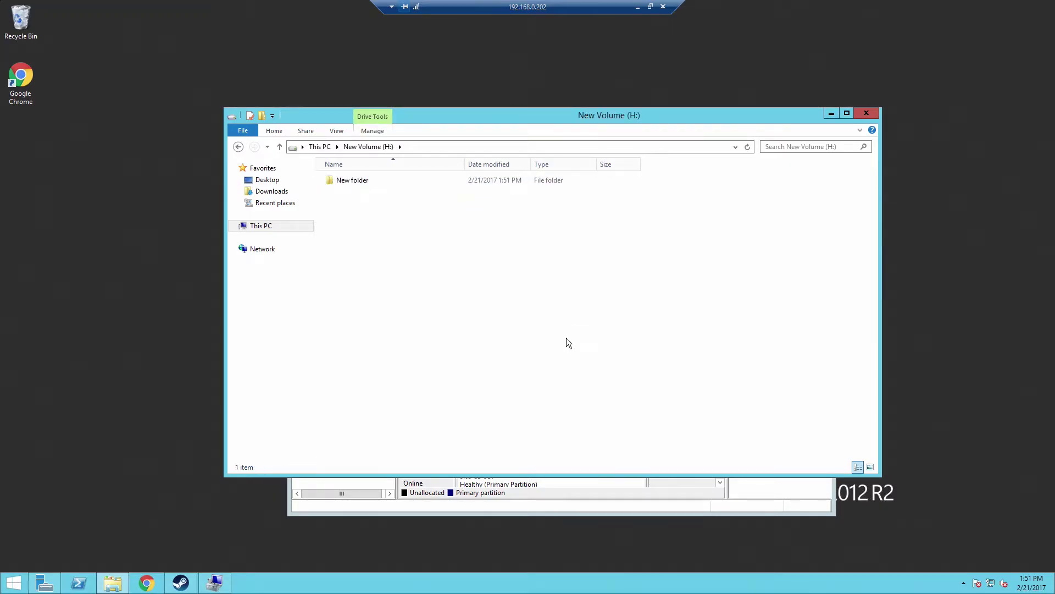
click(868, 114)
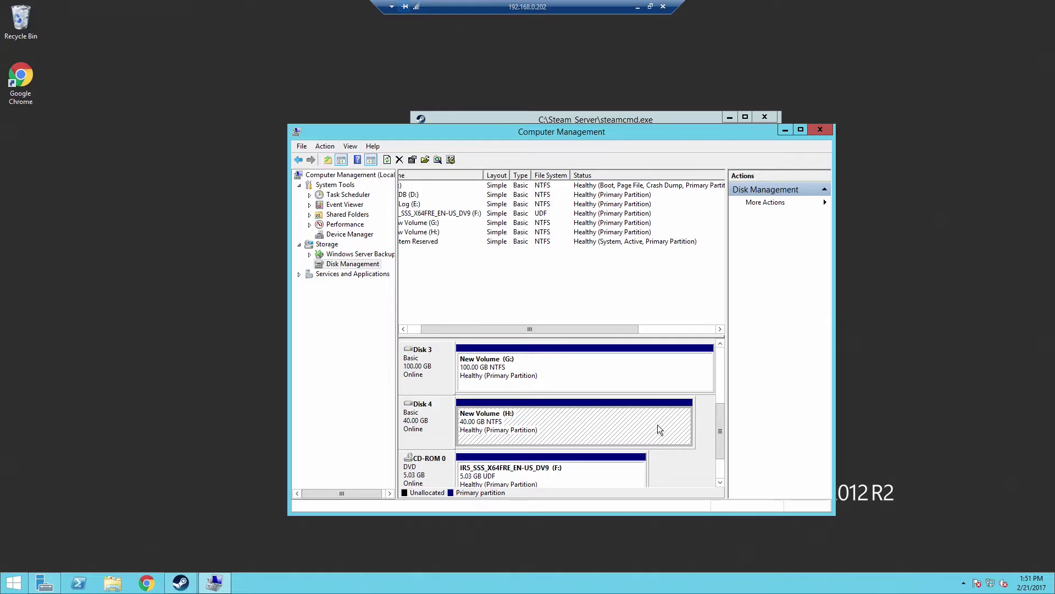
drag(721, 423, 727, 373)
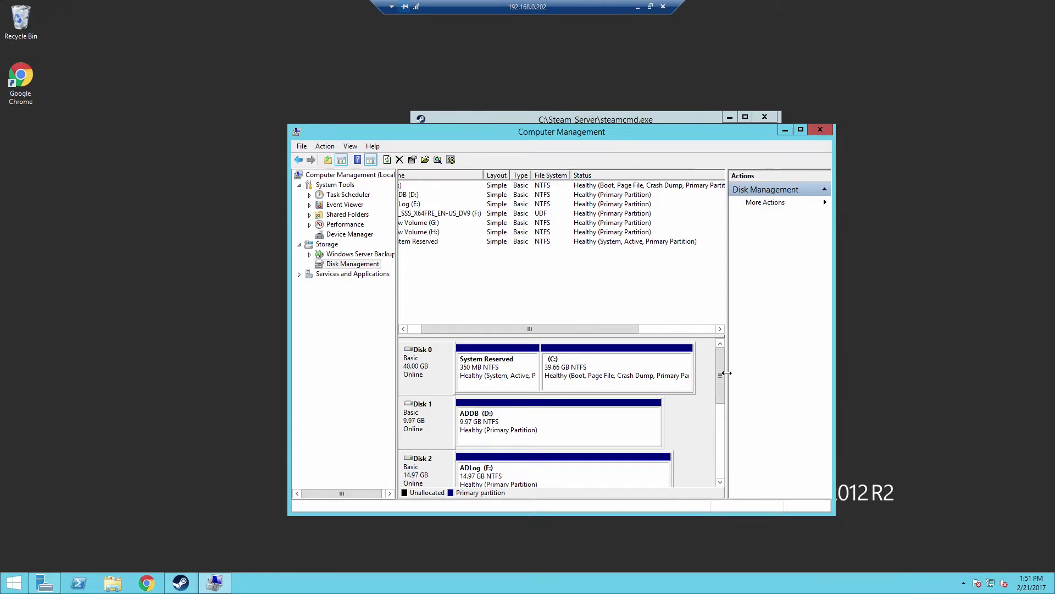